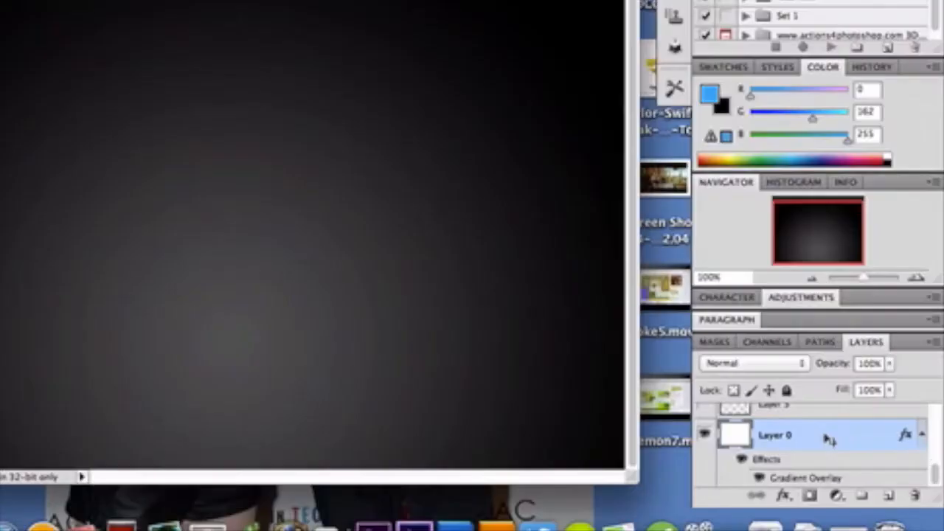
- Review Layer 0's Gradient Overlay settings, including the colour of the gradient's first stop, and keep them
double_click(856, 458)
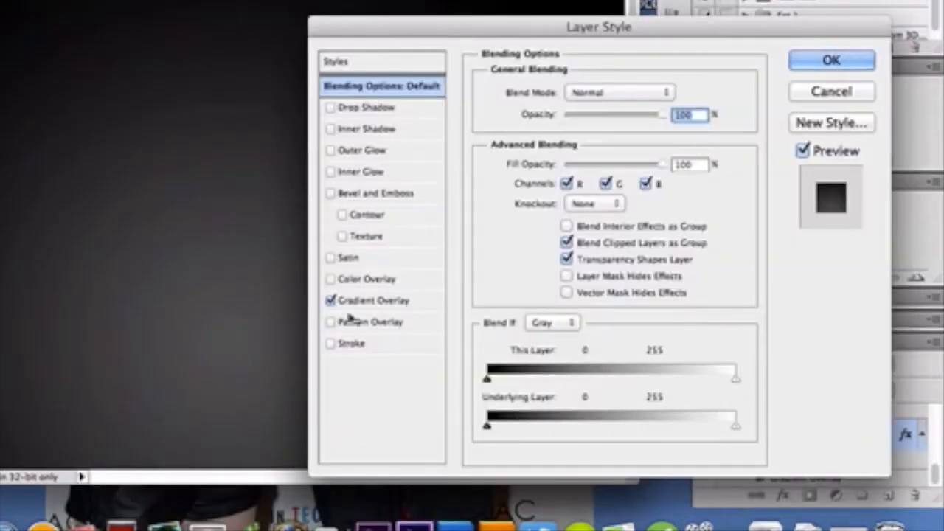
left_click(376, 301)
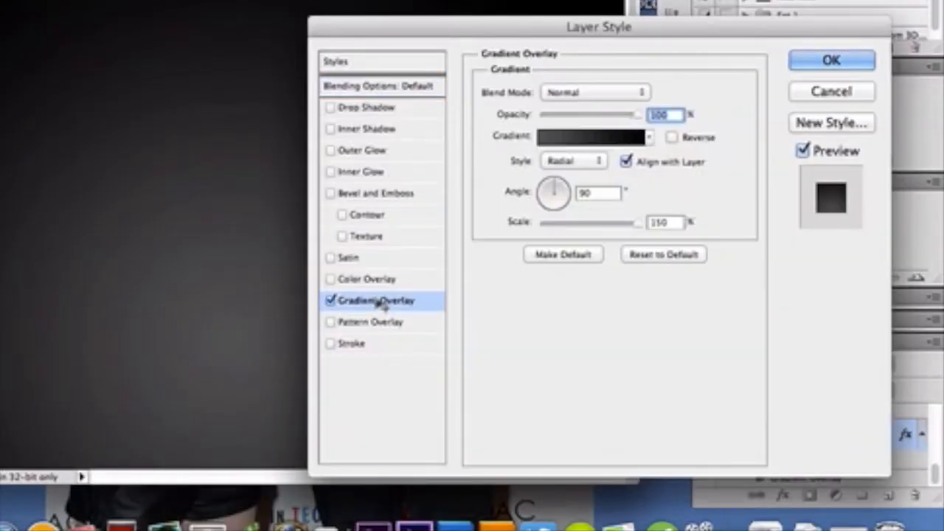
left_click(551, 138)
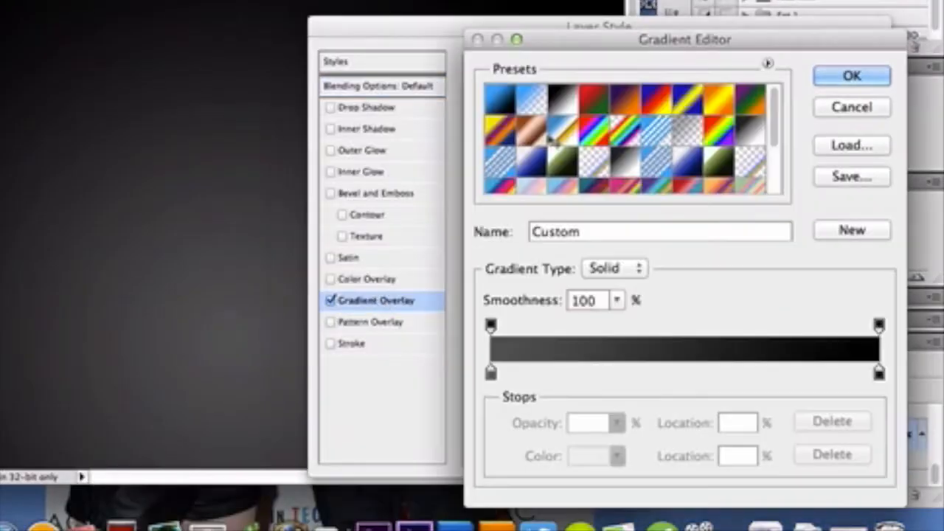
left_click(491, 373)
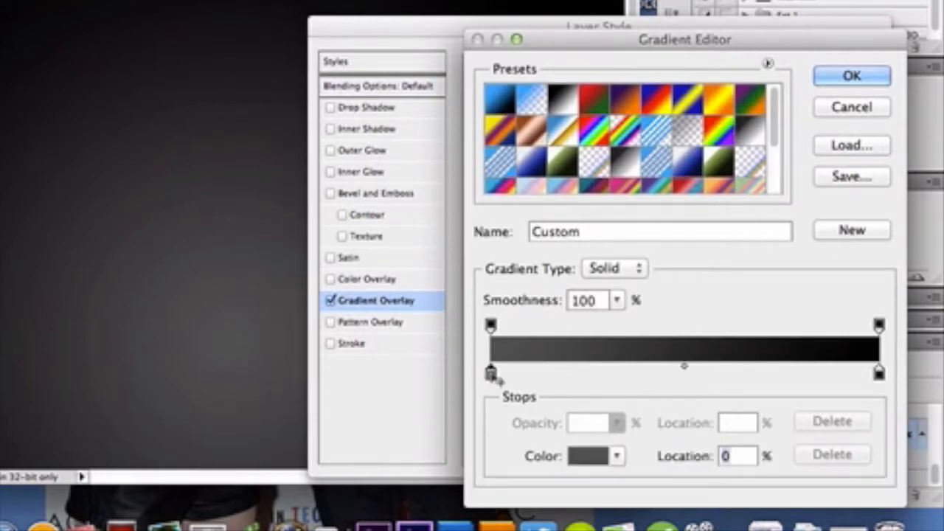
left_click(588, 456)
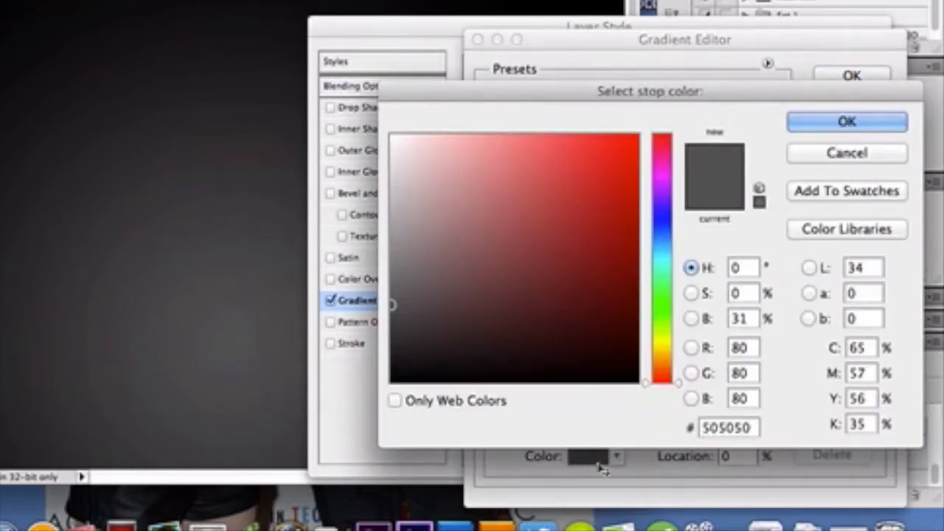
left_click(834, 124)
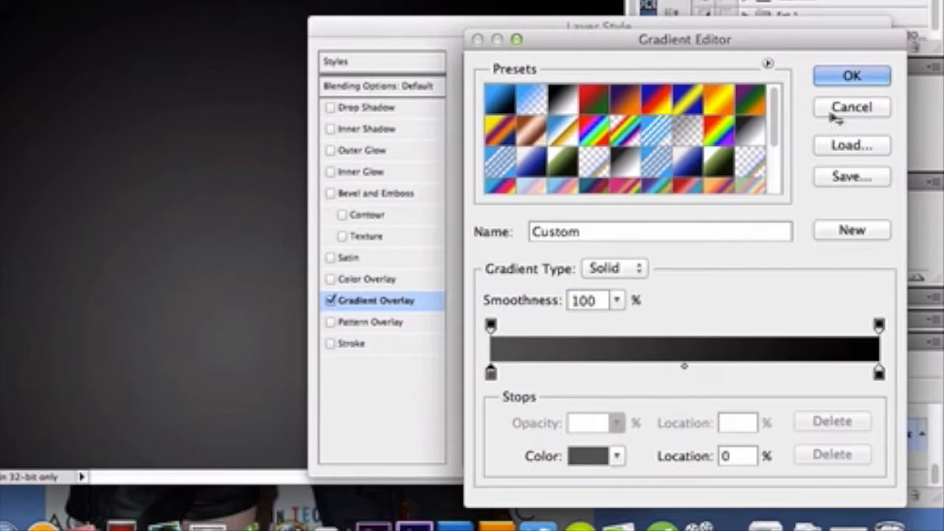
left_click(852, 77)
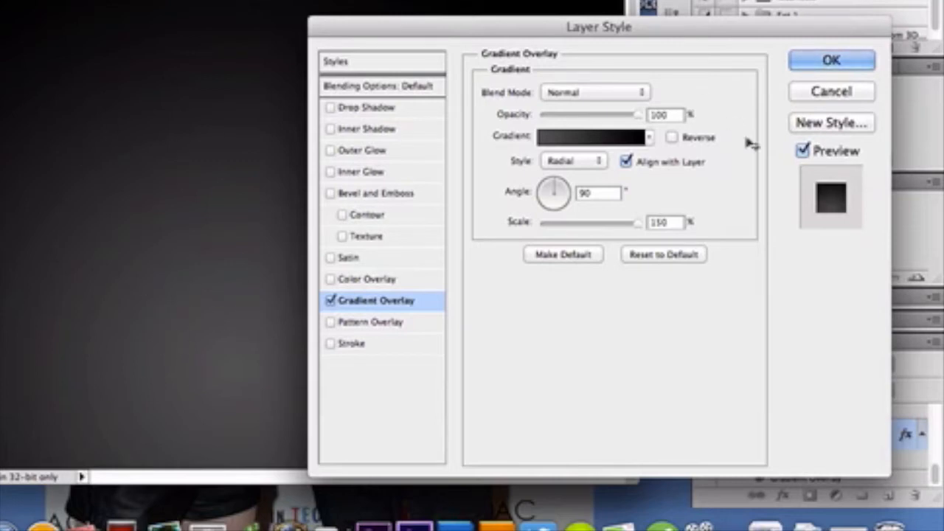
key("Return")
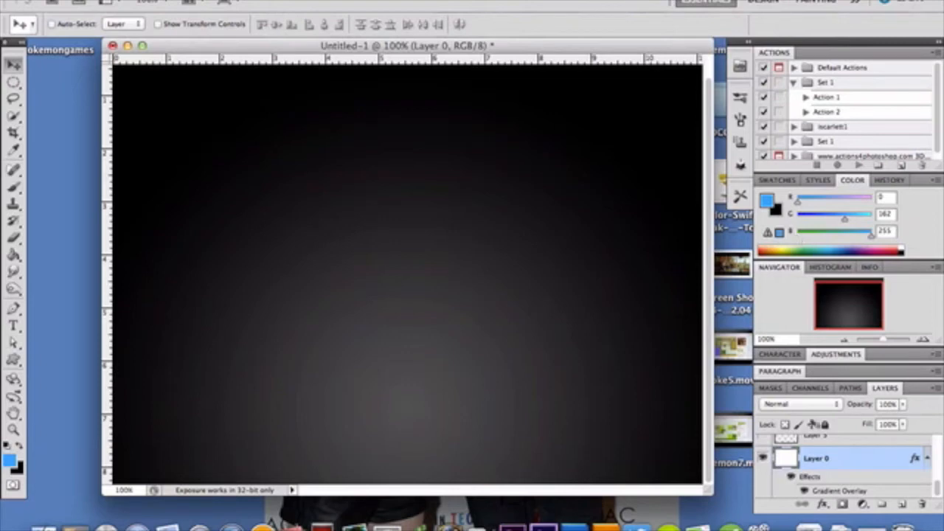
- Show the swirl artwork by making Layer 3 and Layer 3 copy visible
scroll(794, 466, "up", 2)
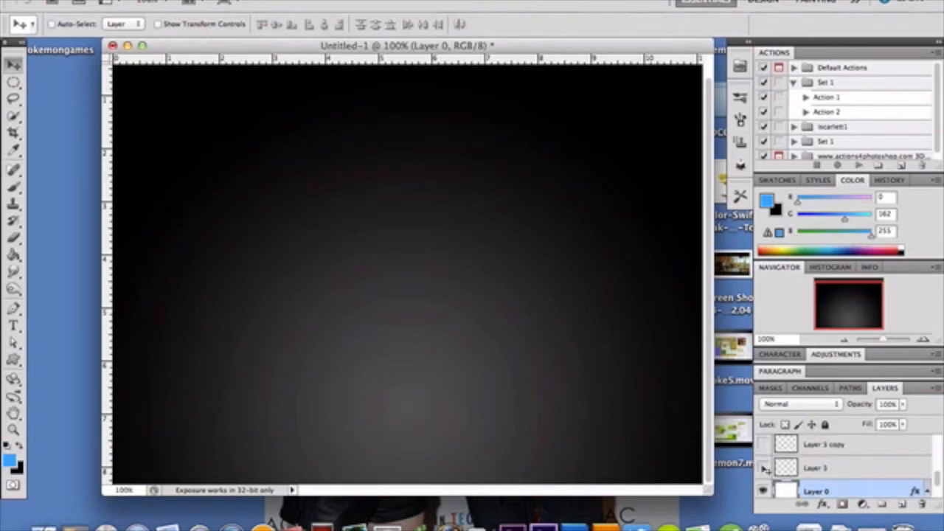
left_click(764, 466)
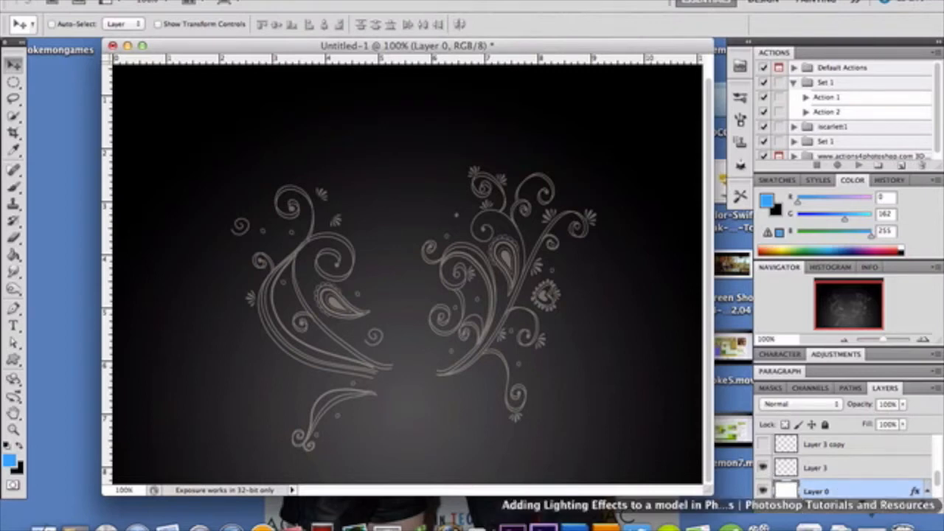
left_click(860, 467)
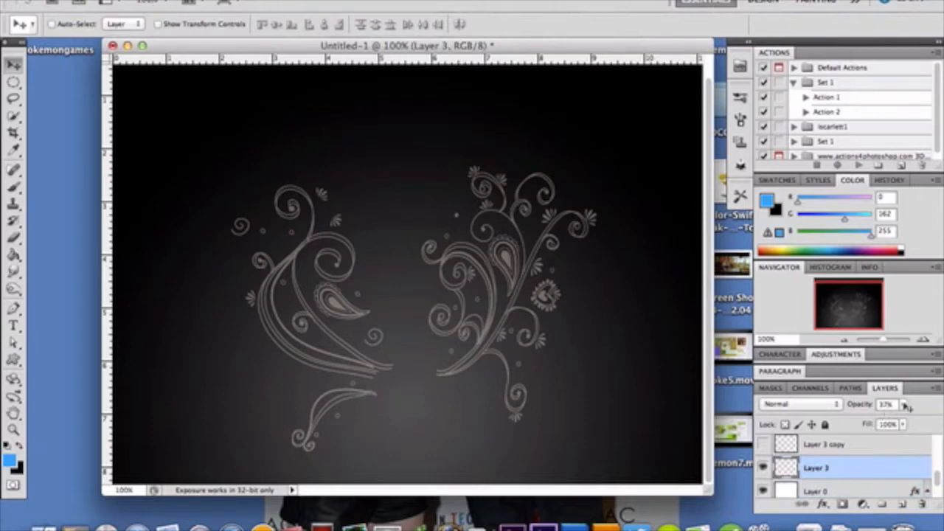
left_click(764, 444)
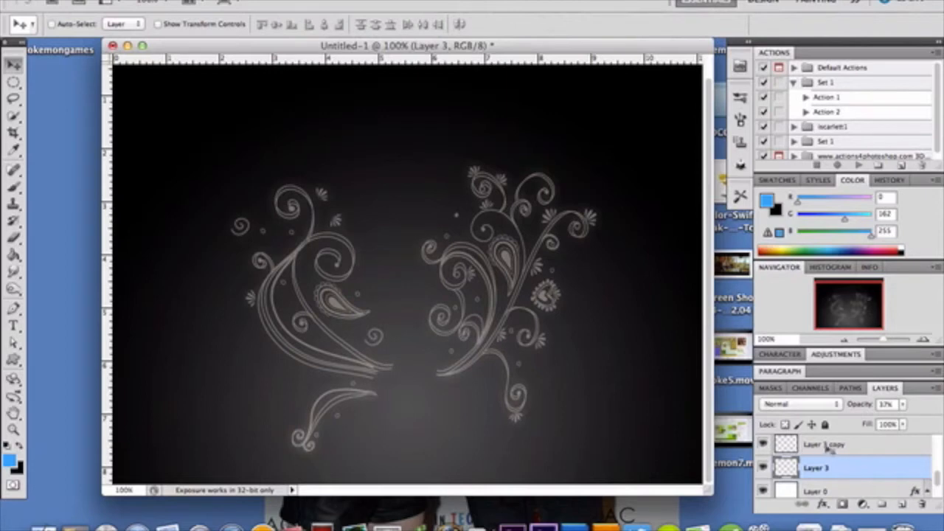
- Examine the Gaussian Blur radius for Layer 3 copy without applying the filter
left_click(874, 453)
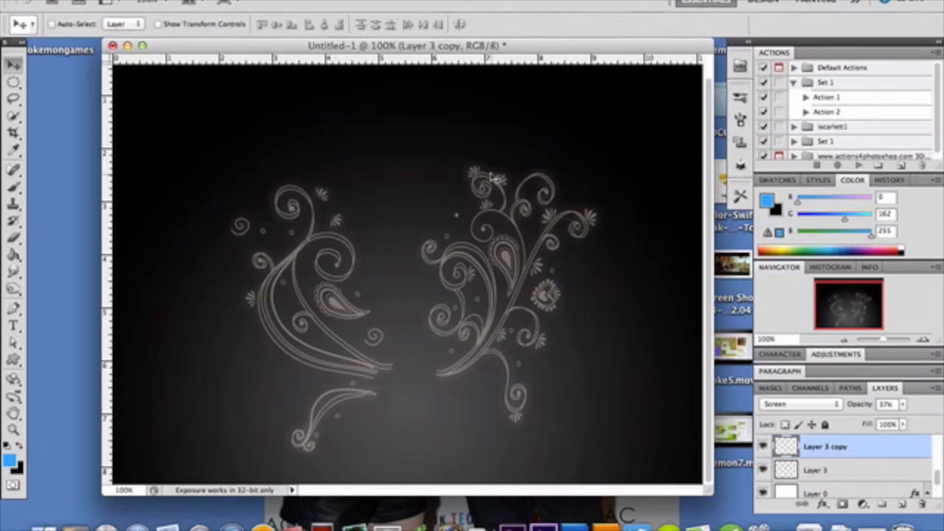
left_click(333, 3)
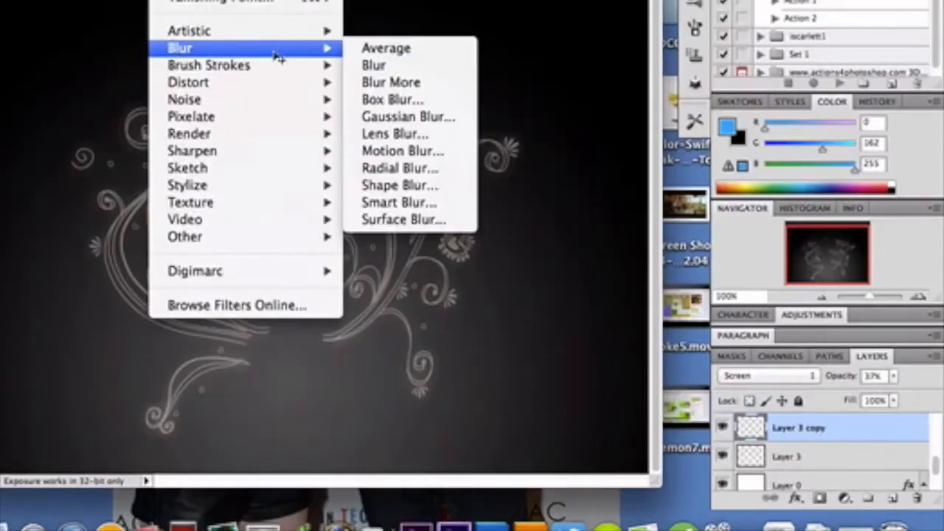
mouse_move(422, 129)
mouse_move(313, 48)
left_click(413, 118)
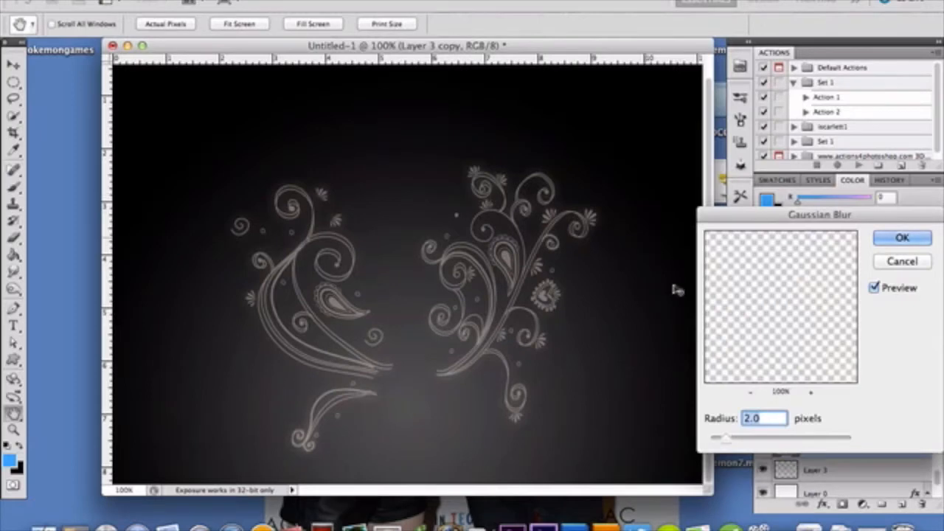
left_click(896, 267)
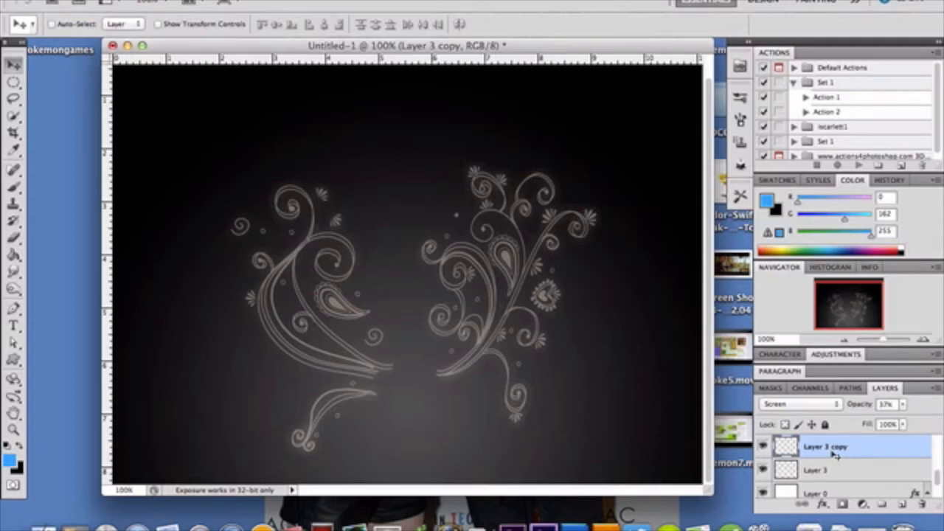
- Make Layer 2 with the model cutout visible
scroll(858, 457, "up", 2)
scroll(858, 457, "up", 3)
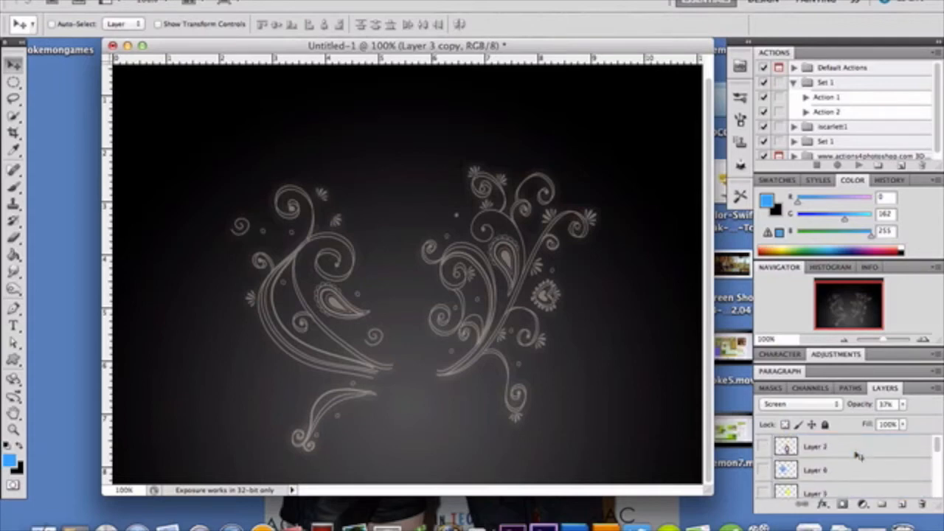
left_click(763, 447)
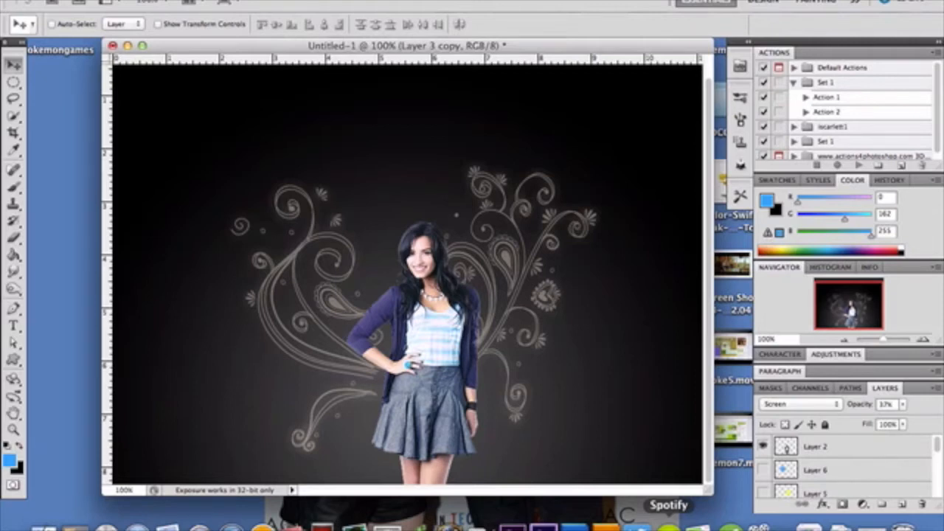
- Select Layer 4 and draw an elliptical selection around the model from above her head to her skirt
scroll(873, 487, "down", 2)
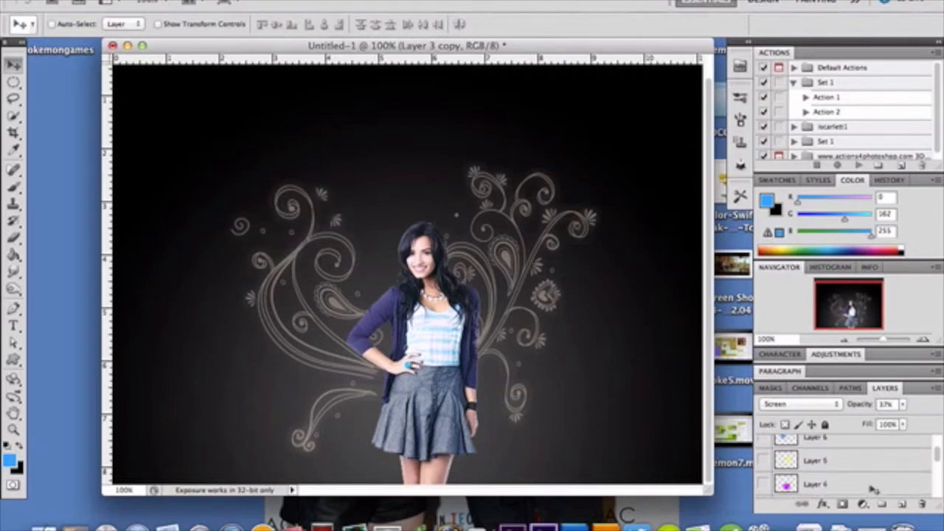
scroll(872, 488, "down", 1)
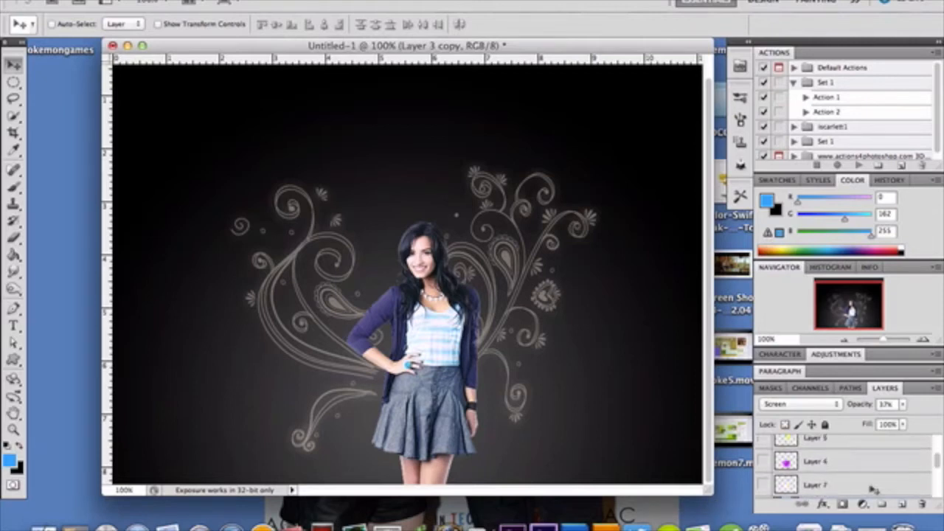
left_click(847, 459)
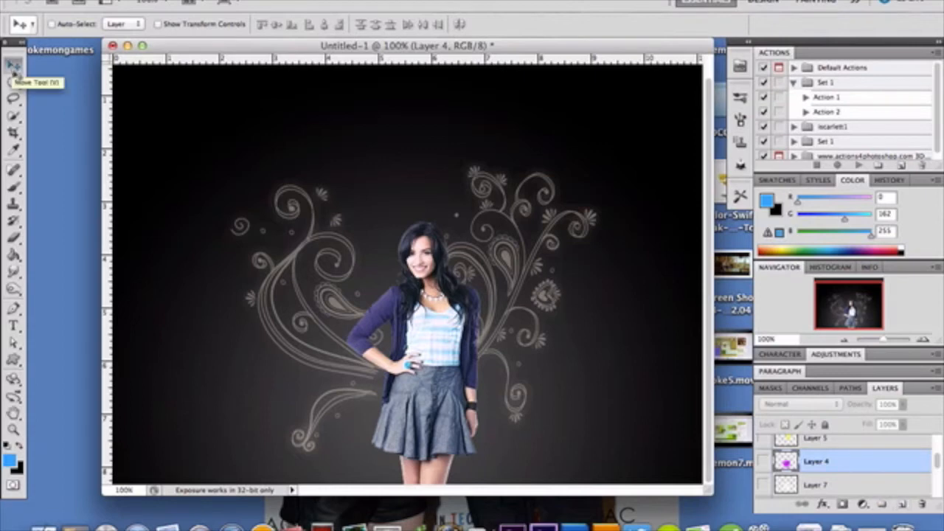
left_click_drag(14, 82, 59, 91)
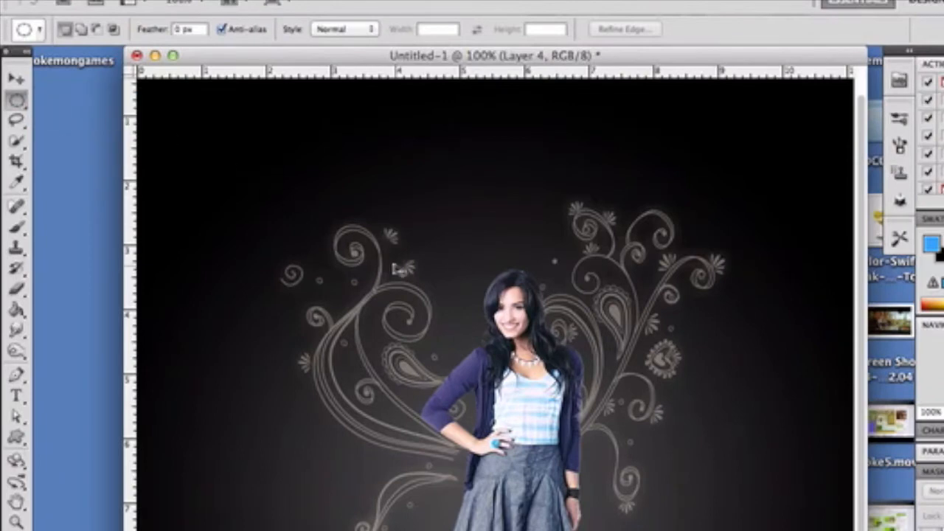
left_click_drag(399, 270, 675, 508)
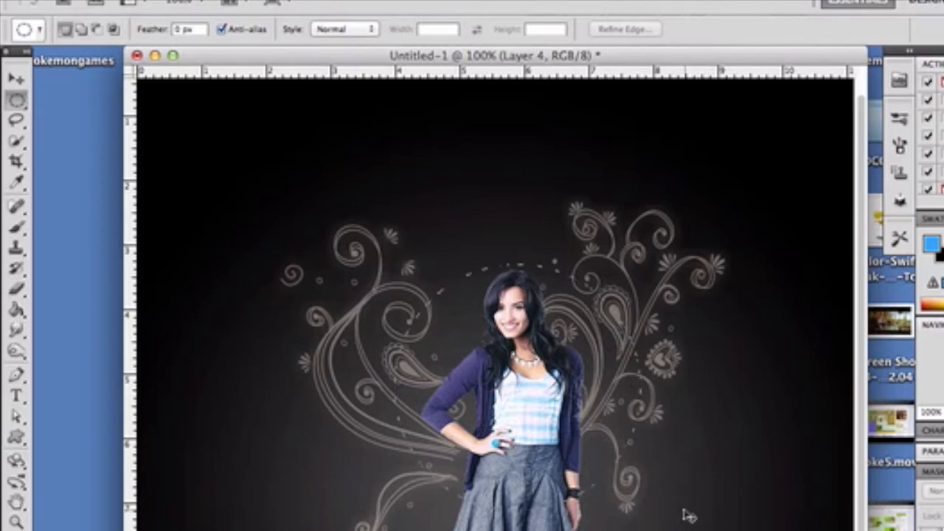
key("super+z")
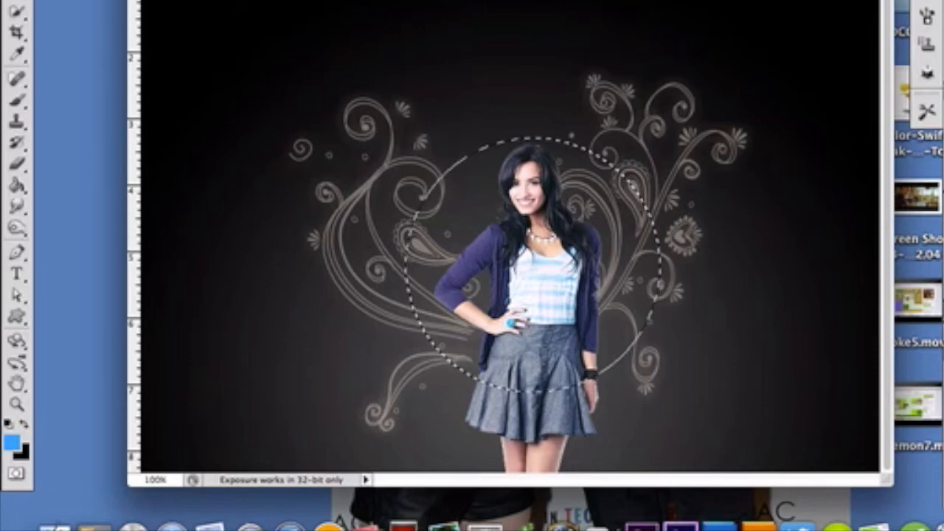
- Examine the Feather Selection radius for the elliptical selection without applying it
left_click(335, 1)
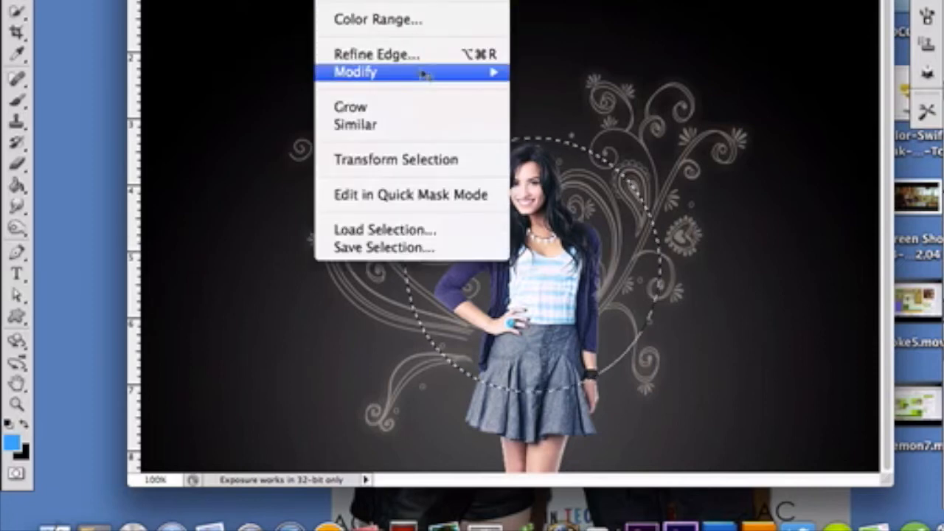
mouse_move(430, 80)
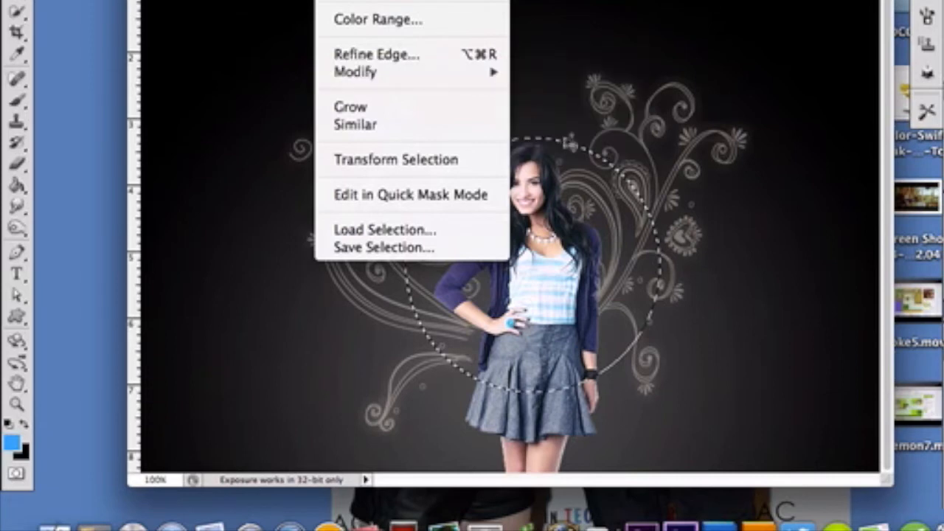
left_click(564, 142)
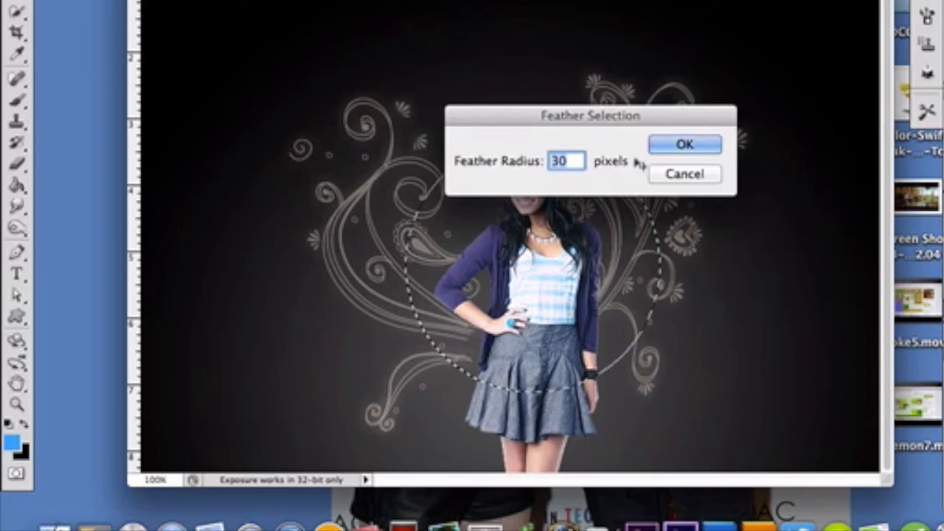
left_click(713, 183)
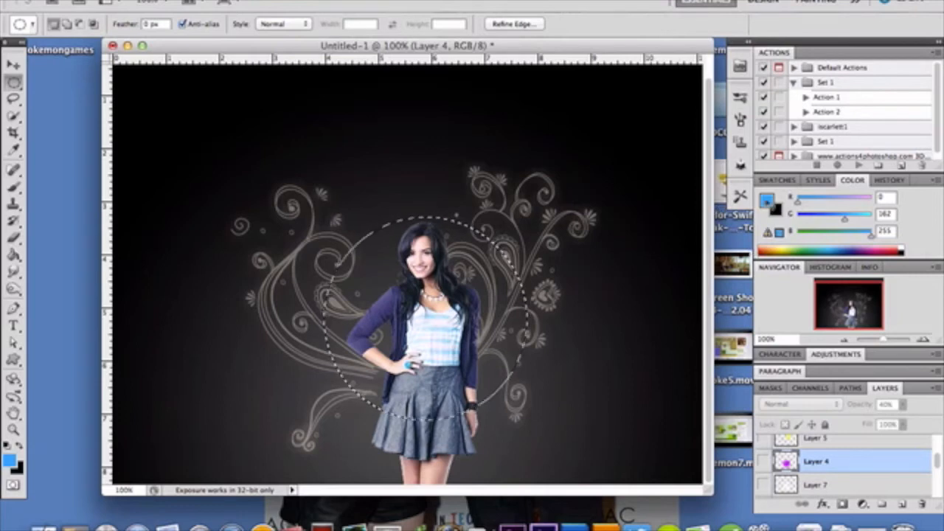
- Make the purple glow on Layer 4 visible and raise its opacity to 100%
left_click(764, 461)
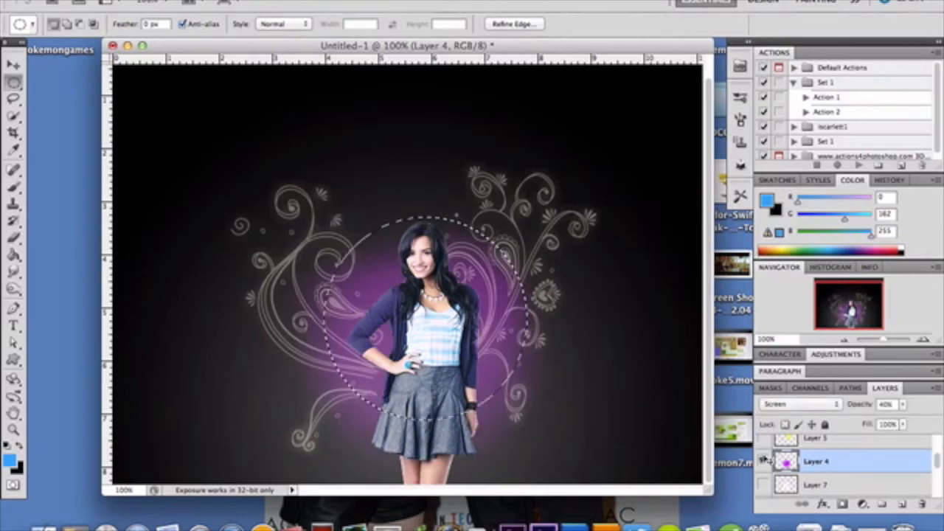
left_click(903, 405)
left_click_drag(904, 410, 928, 426)
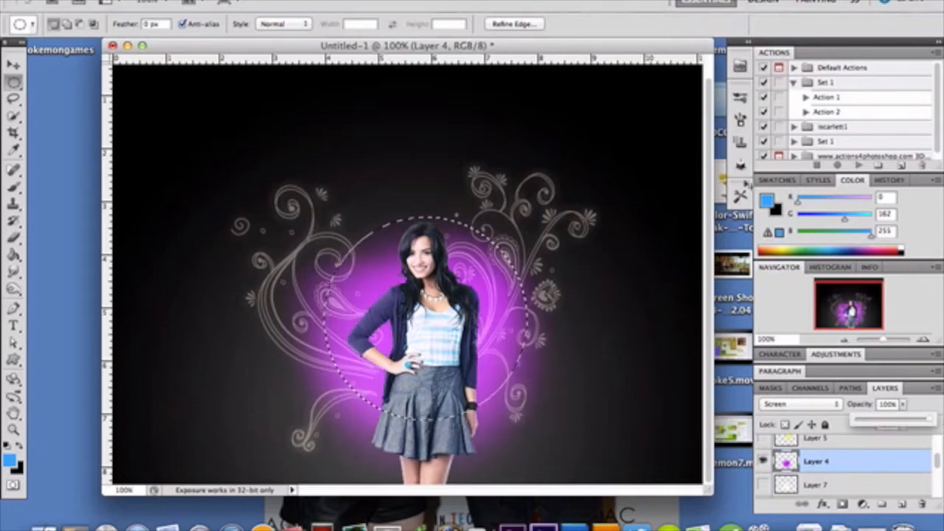
- Sample the purple glow in the foreground colour picker to inspect its hex code, and cancel the colour change
left_click(771, 205)
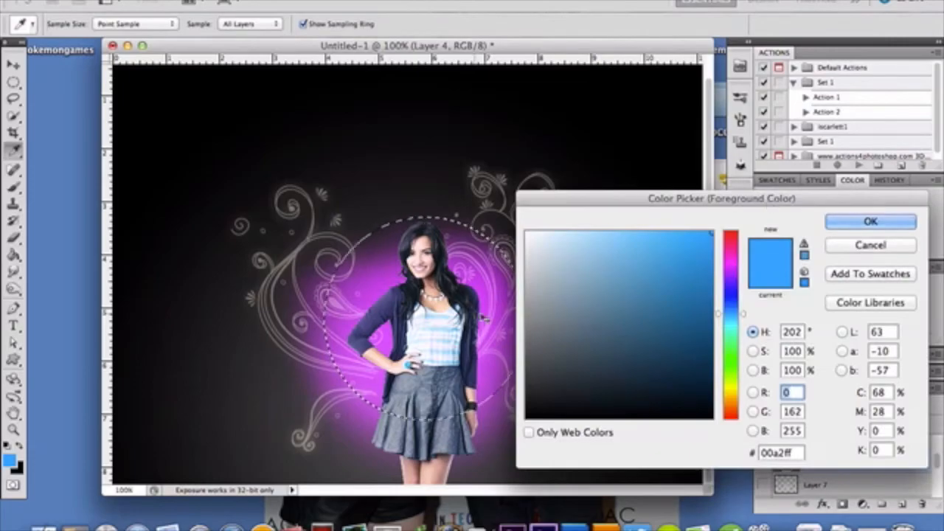
left_click(495, 321)
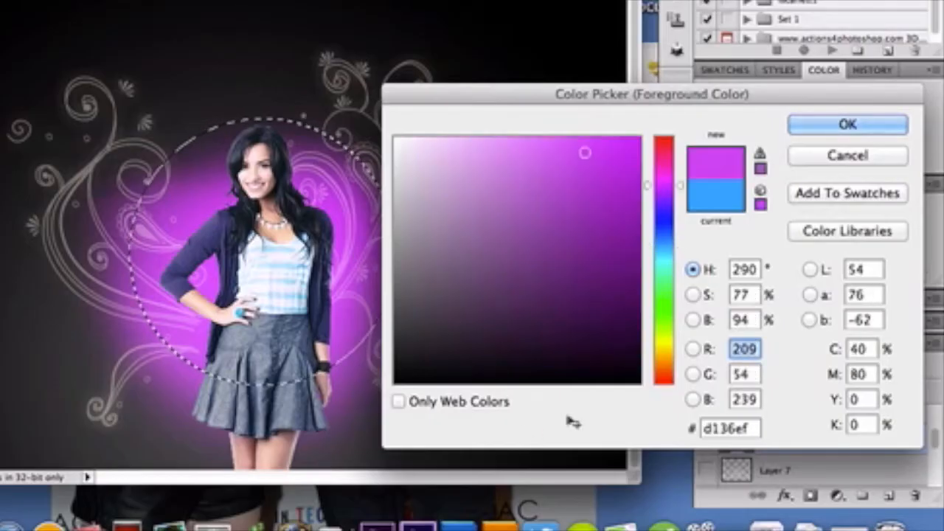
double_click(734, 430)
left_click_drag(693, 432, 773, 441)
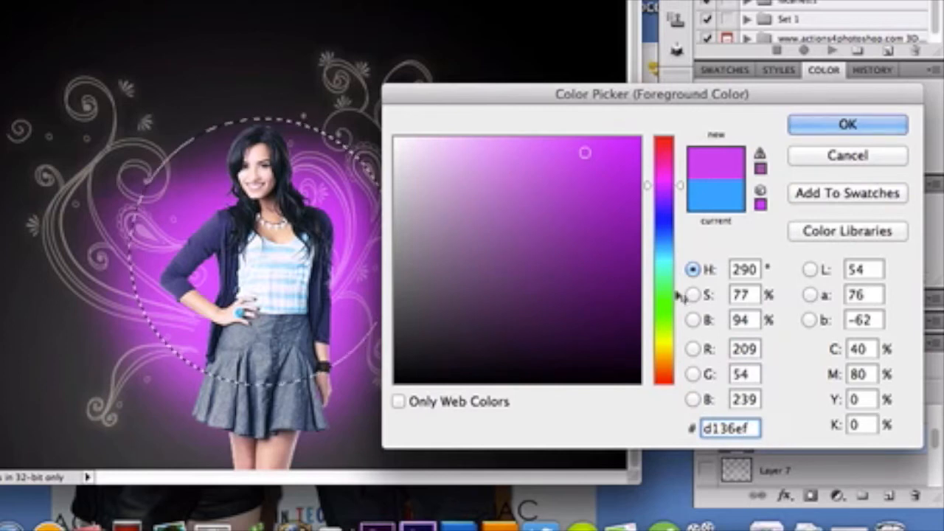
left_click(828, 156)
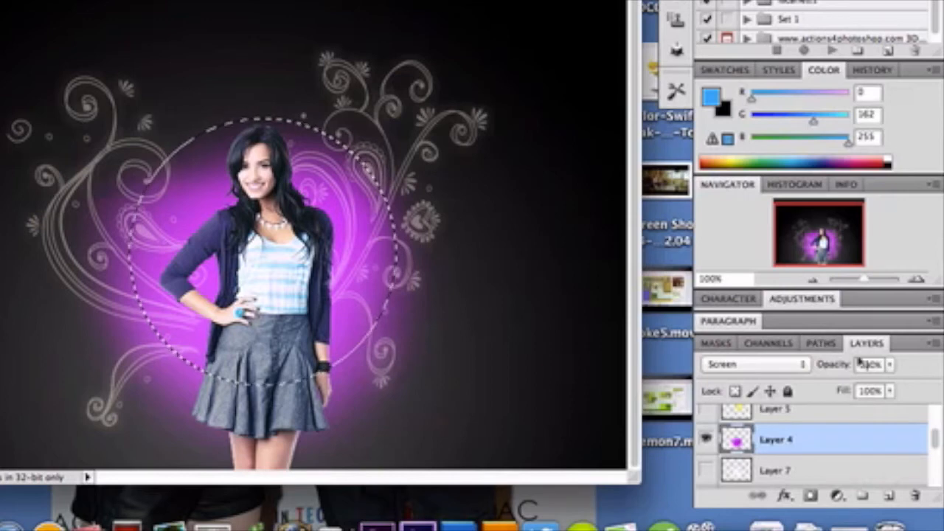
- Set the opacity of the purple glow on Layer 4 to 60%
left_click(890, 364)
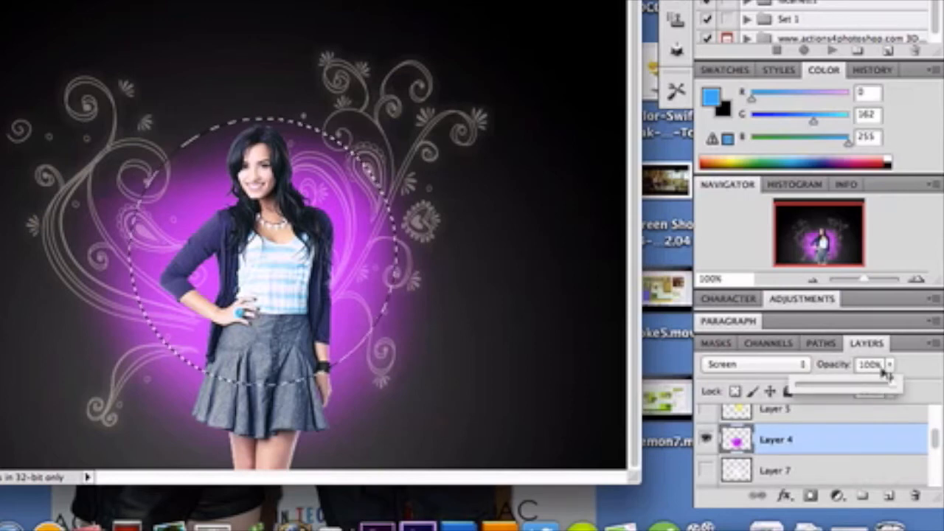
left_click(856, 390)
left_click_drag(856, 391, 858, 391)
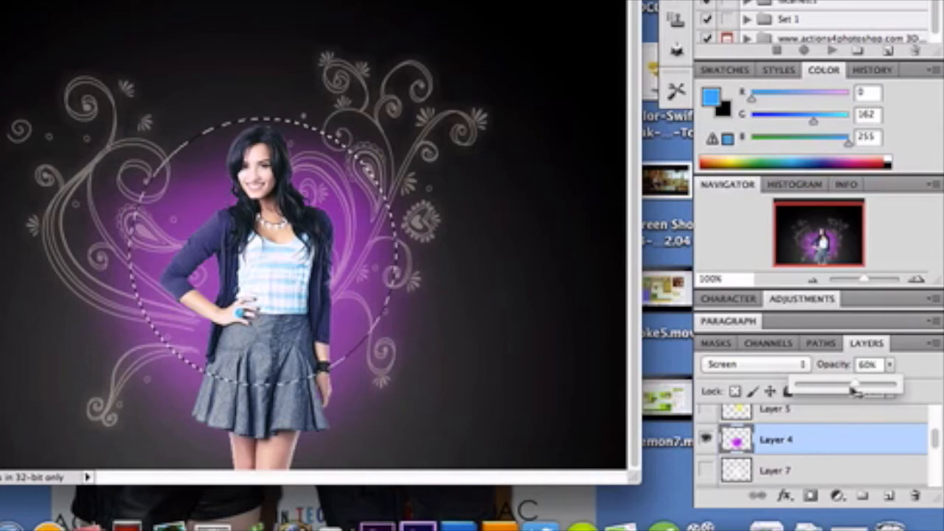
- Look through the blend modes for Layer 4 while keeping Screen, and clear the elliptical selection
left_click(768, 368)
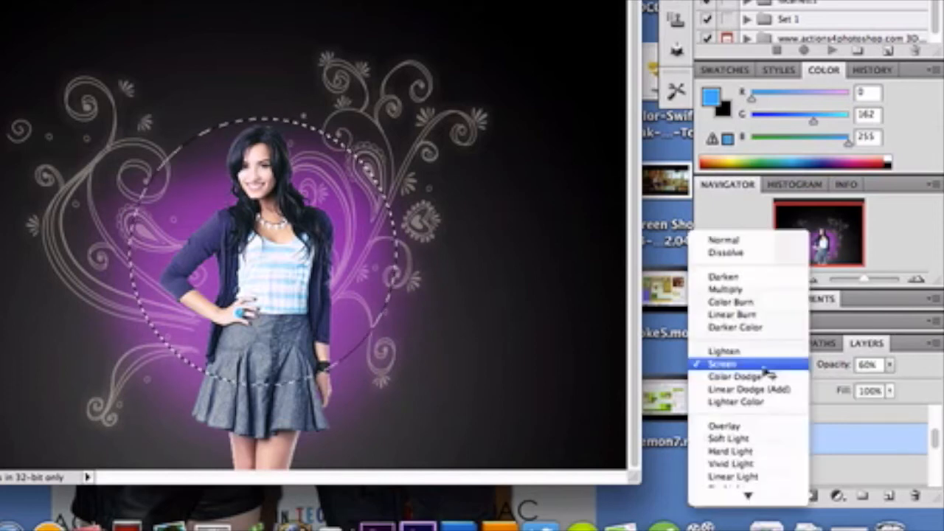
key("Down")
key("Down")
key("Down")
key("Down")
key("Down")
key("Down")
key("Down")
key("Down")
key("Down")
key("Down")
key("Down")
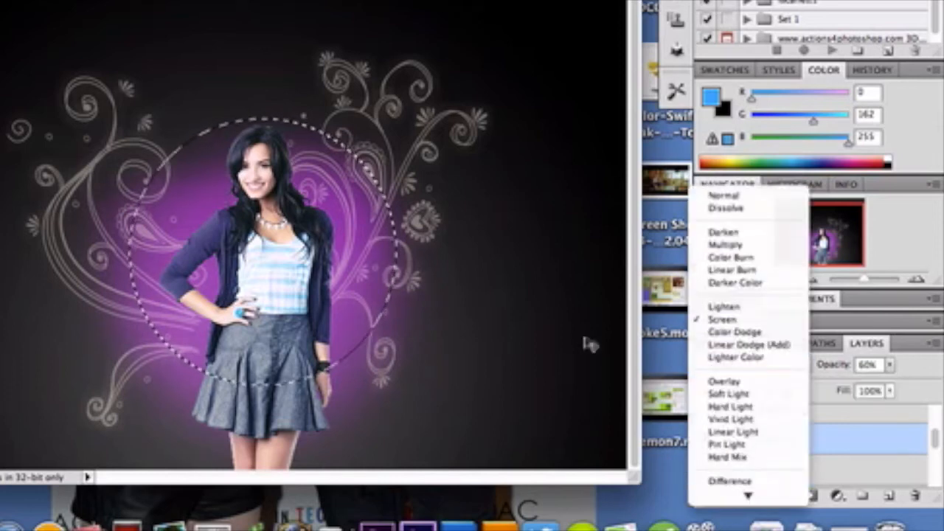
left_click(431, 312)
key("super+d")
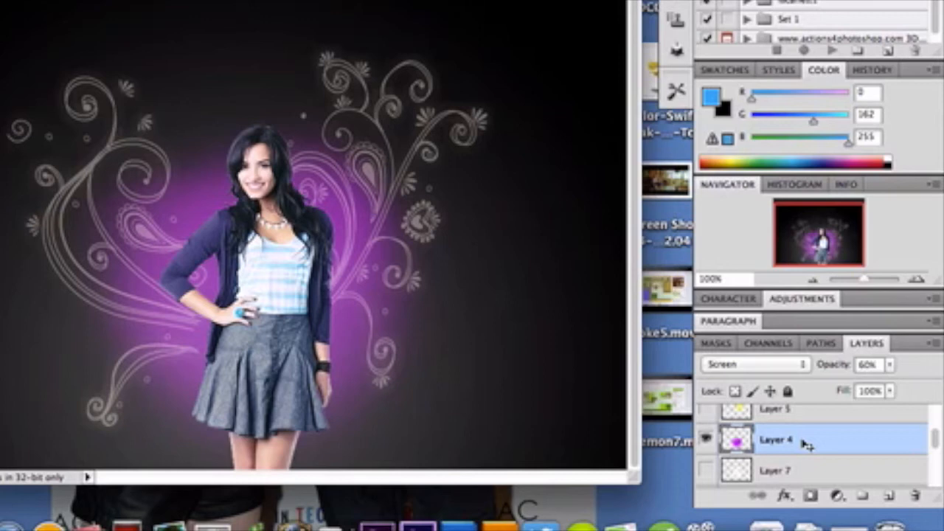
- Make the yellow glow on Layer 5 and the blue glow on Layer 6 visible
scroll(805, 443, "up", 2)
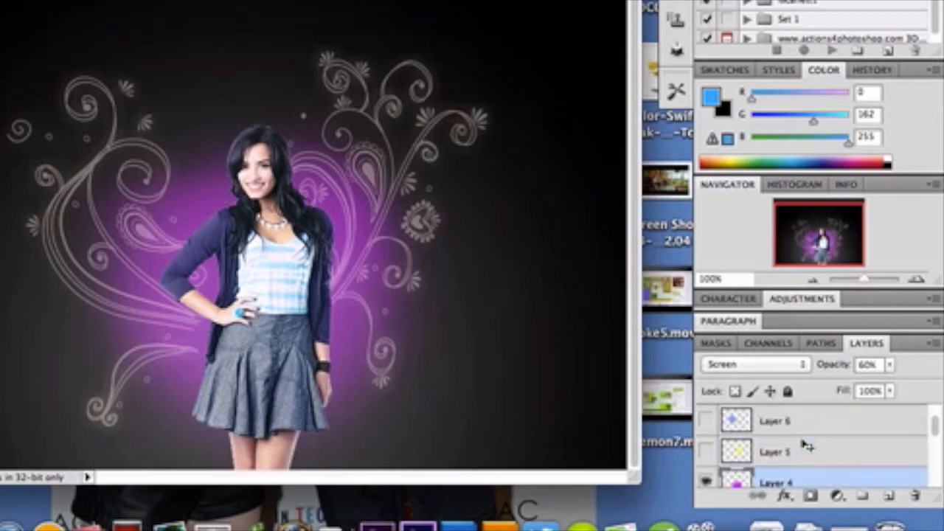
left_click(706, 453)
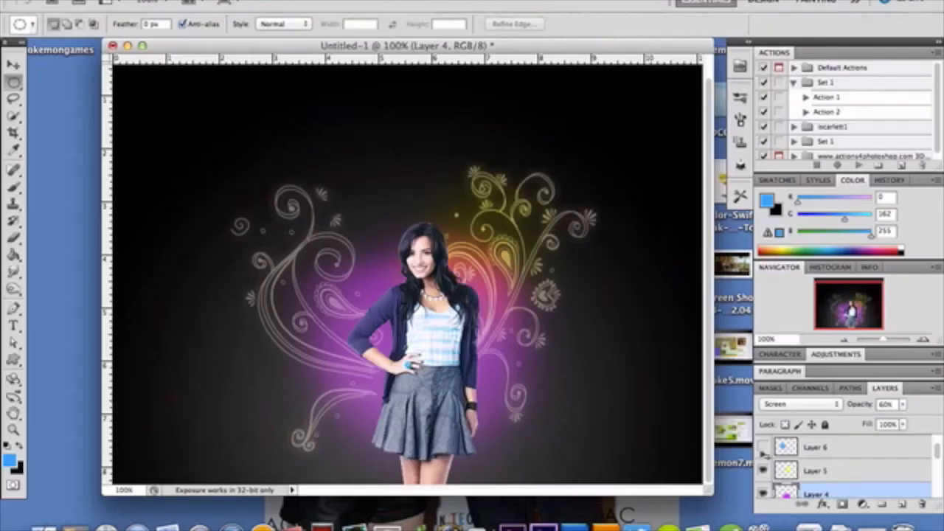
left_click(707, 421)
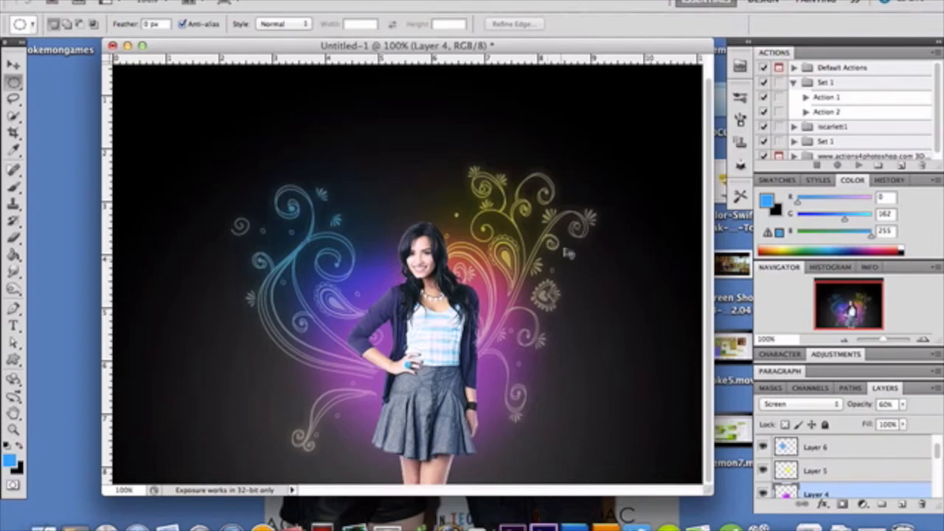
- Select Layer 6 and activate the Smudge Tool
left_click(840, 447)
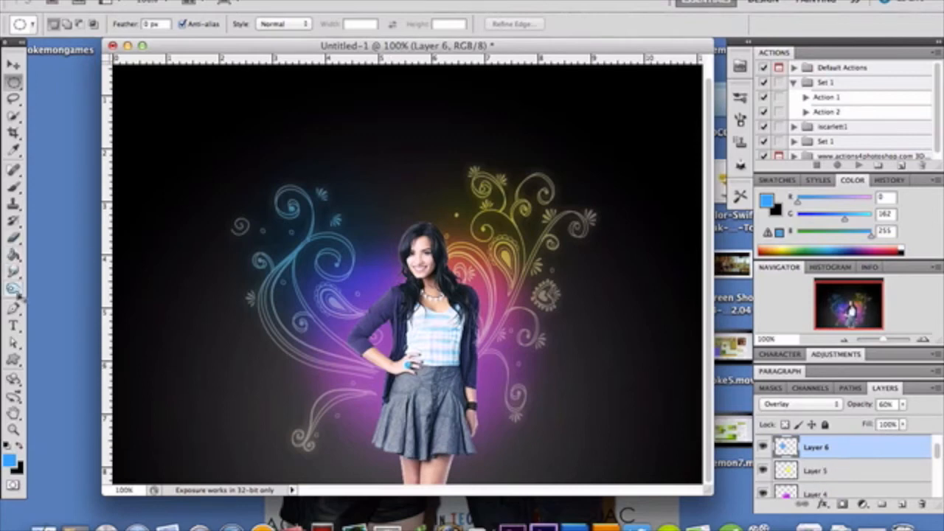
left_click(16, 273)
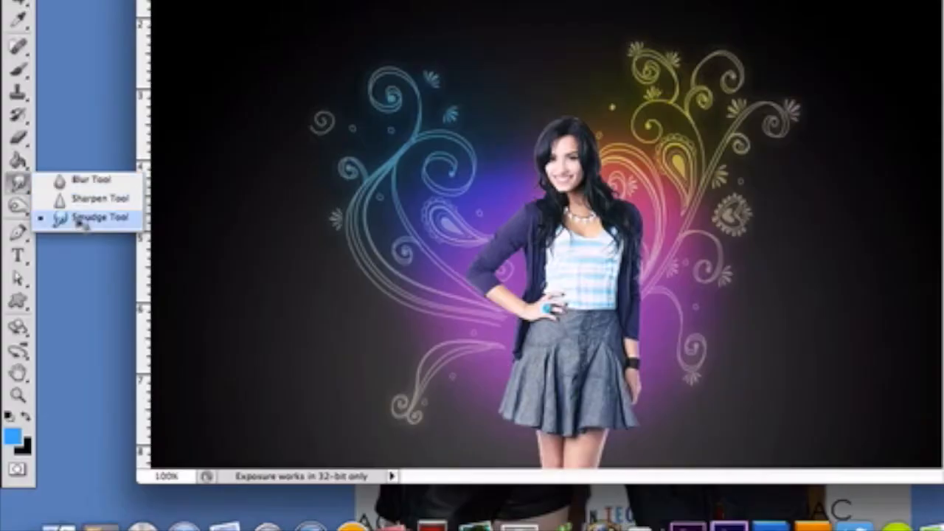
left_click(62, 296)
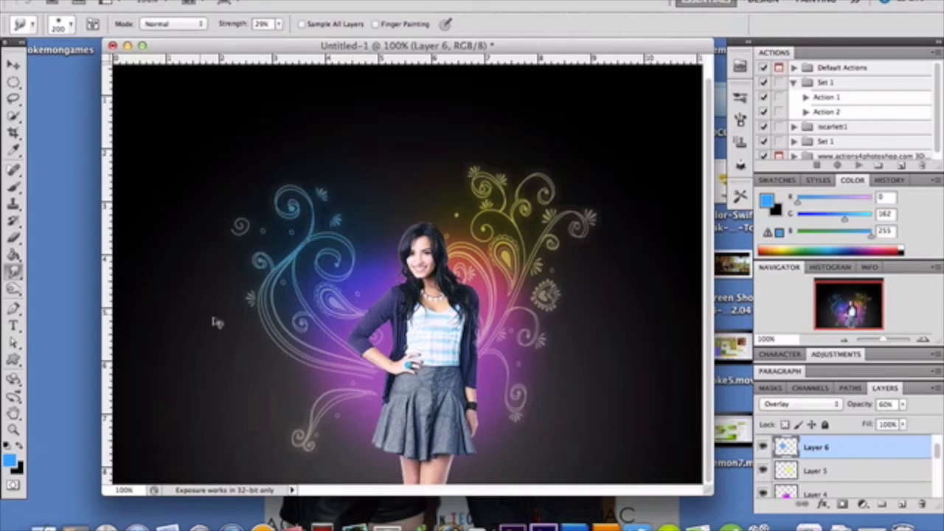
- Select Layer 5, activate the Move tool and make the white glow on Layer 7 visible
left_click(819, 475)
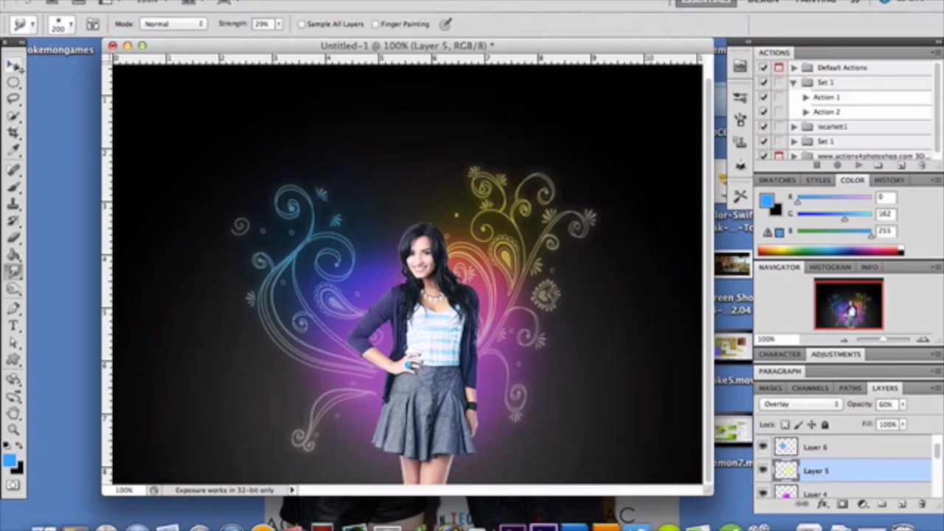
left_click(15, 65)
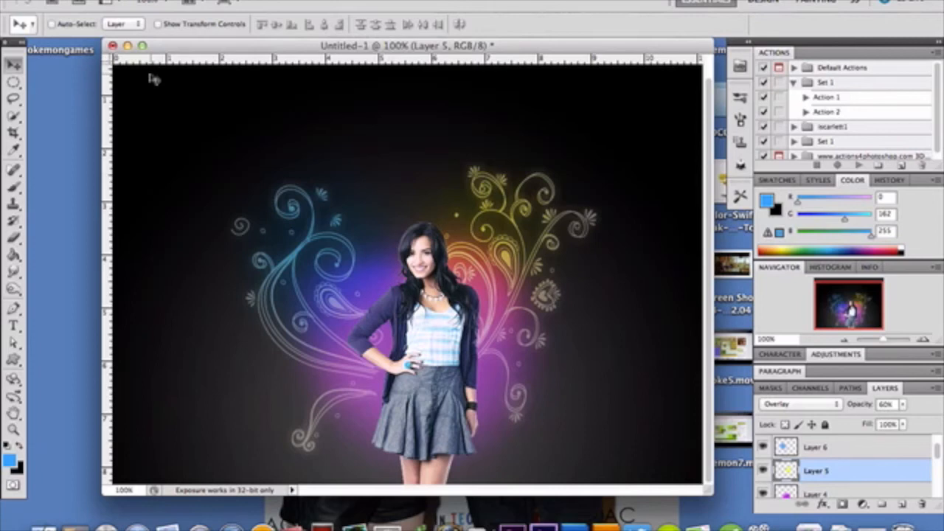
scroll(828, 470, "up", 1)
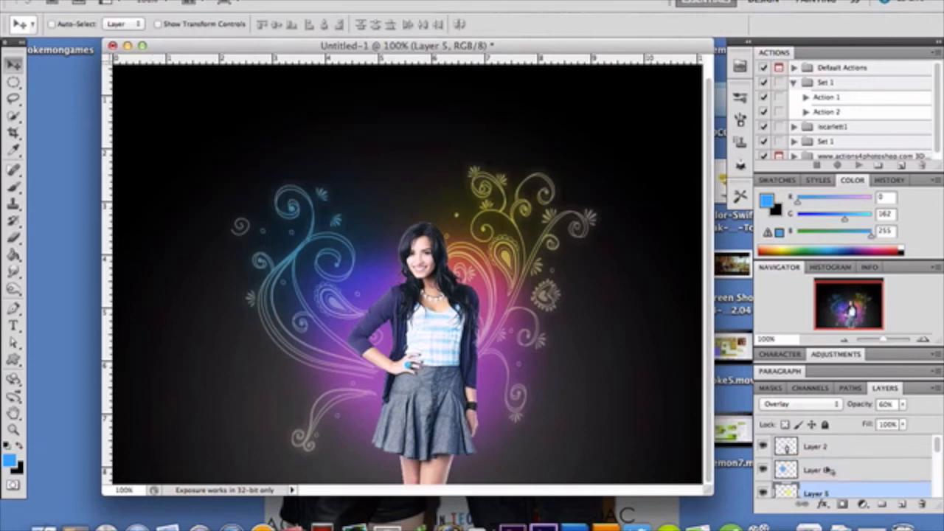
scroll(828, 471, "down", 3)
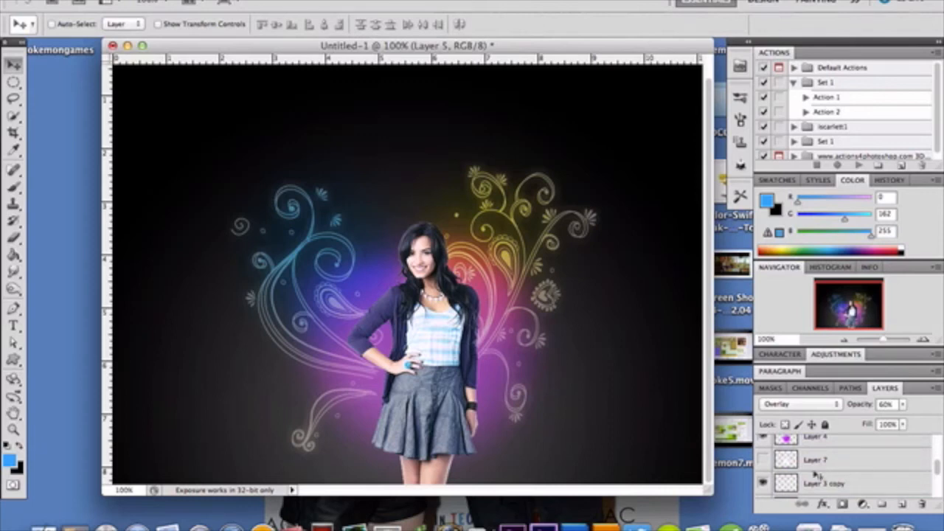
left_click(763, 459)
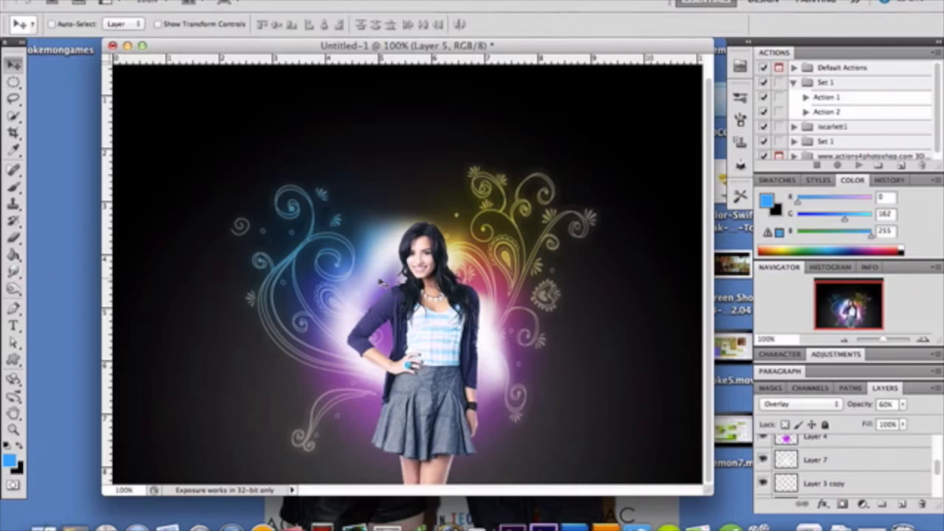
- Try moving Layer 5's yellow glow toward the blue swirls beside the model, undo the move, and check the layer's blend mode
left_click_drag(381, 283, 279, 209)
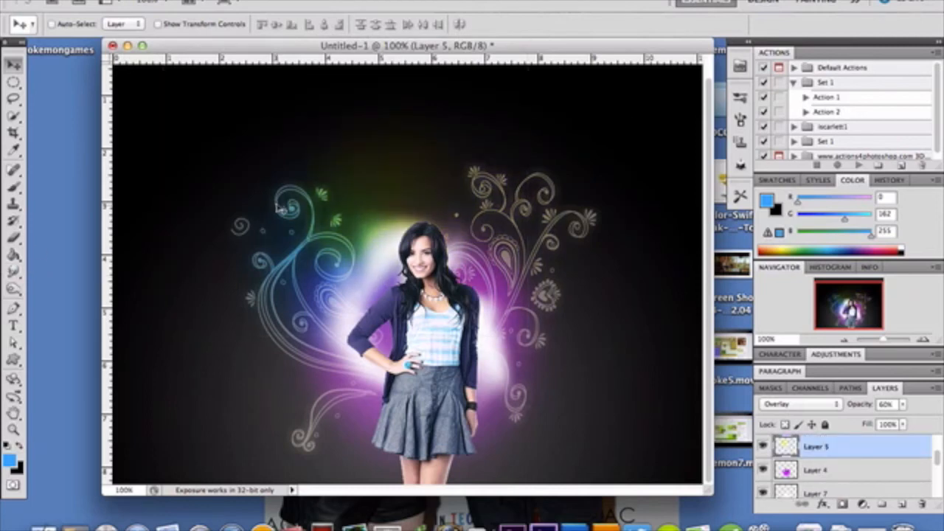
key("super+z")
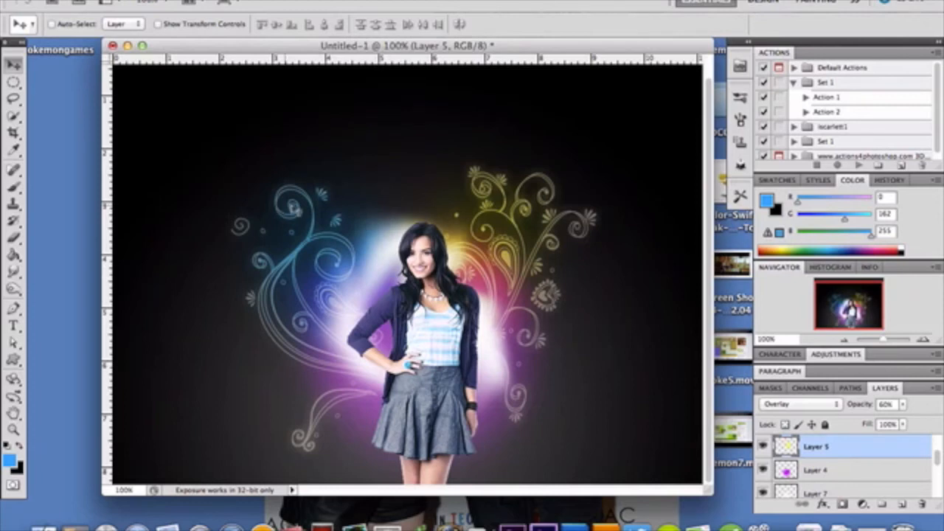
left_click(800, 404)
left_click(804, 263)
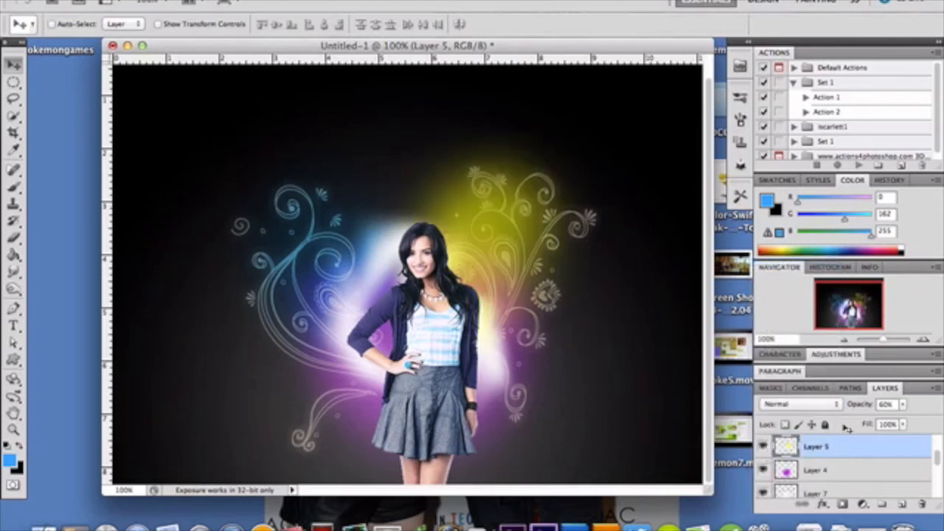
- Select Layer 7 and move its white glow away from the model to the upper-left area of the canvas
left_click(855, 488)
key("super+t")
left_click_drag(518, 372, 349, 242)
key("Return")
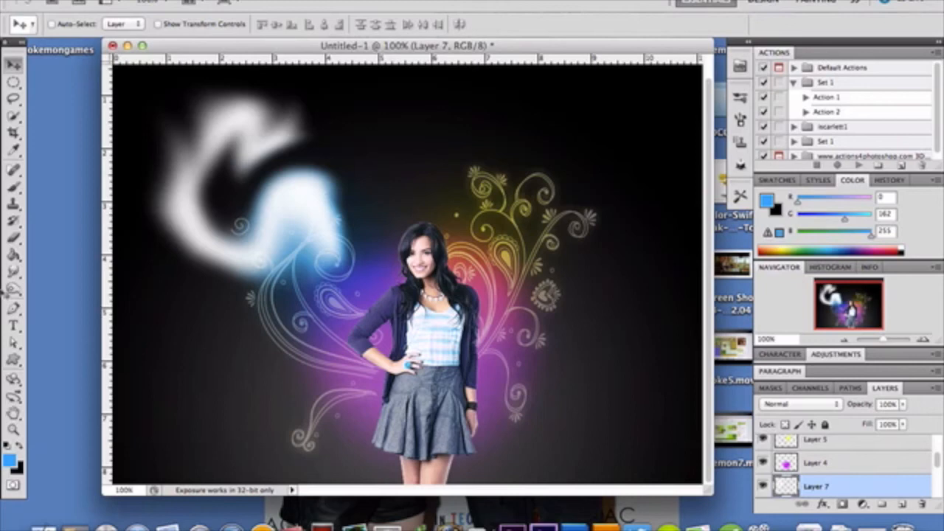
- Activate the Brush tool and examine the size and hardness of its soft round brush tip
left_click(22, 29)
left_click(22, 30)
left_click(16, 184)
left_click(69, 26)
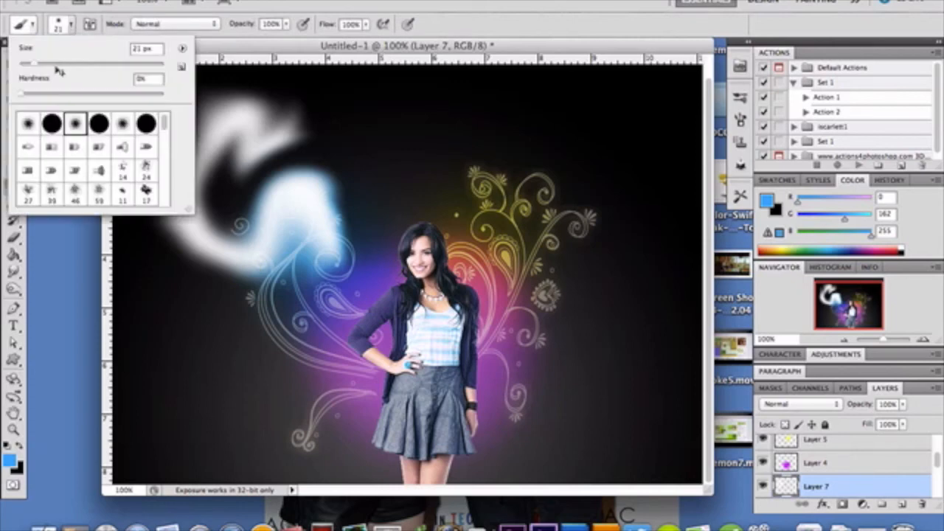
left_click(73, 28)
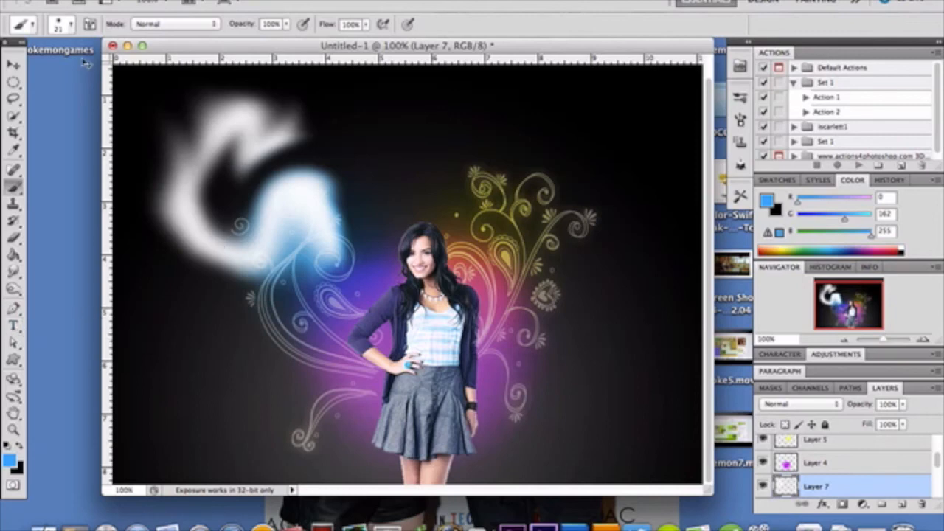
- Move the white glow on Layer 7 back behind the model with the Move tool
left_click(13, 64)
left_click_drag(282, 239, 448, 357)
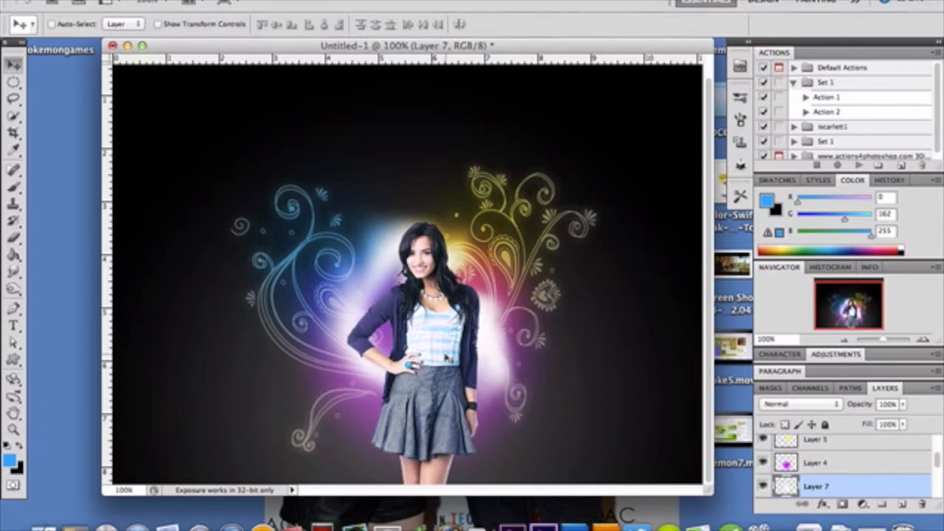